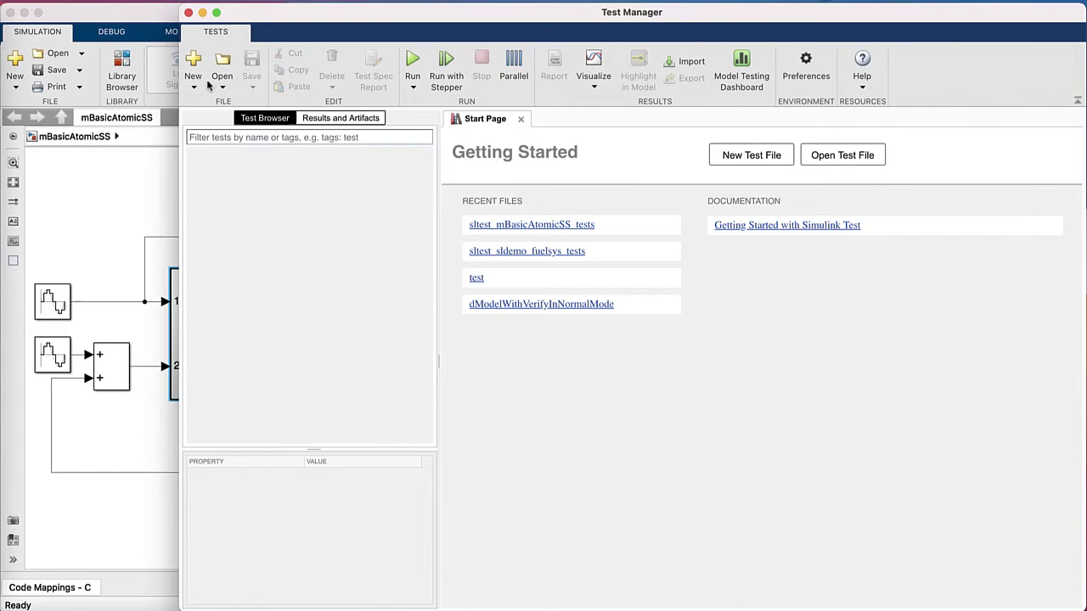
Start a model component test with top model mBasicAtomicSS and component mBasicAtomicSS/GainSubsys
{"action": "left_click", "coordinate": [198, 88]}
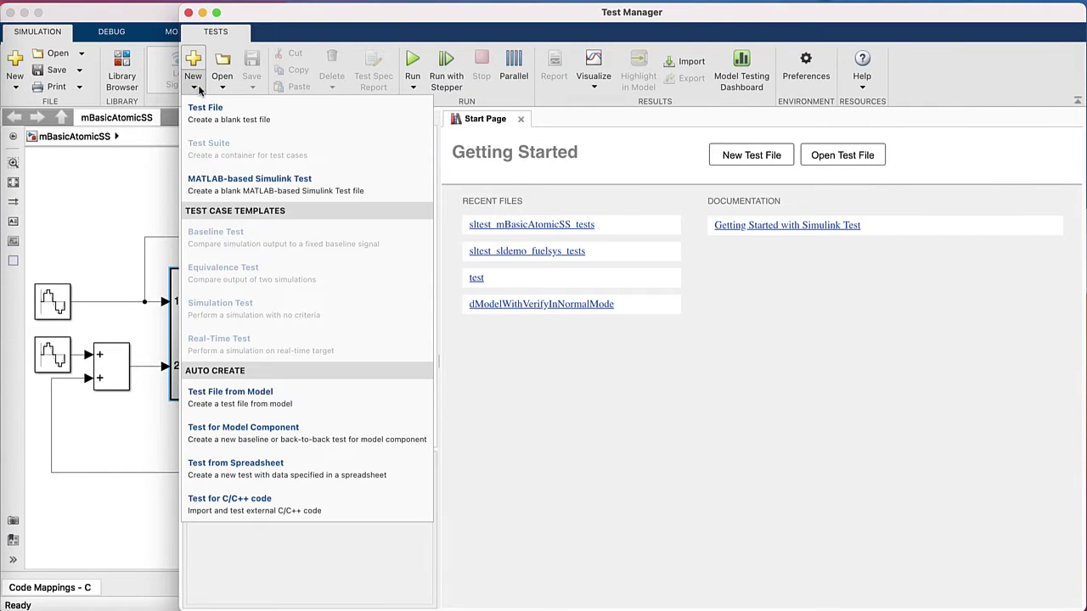
{"action": "left_click", "coordinate": [251, 441]}
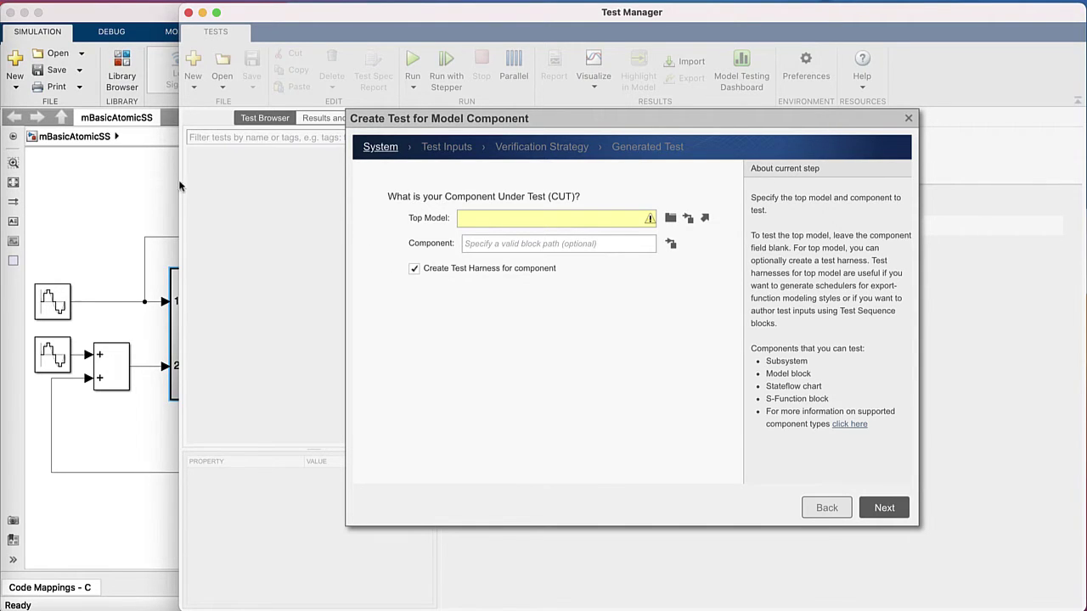
{"action": "left_click", "coordinate": [142, 189]}
{"action": "left_click", "coordinate": [220, 299]}
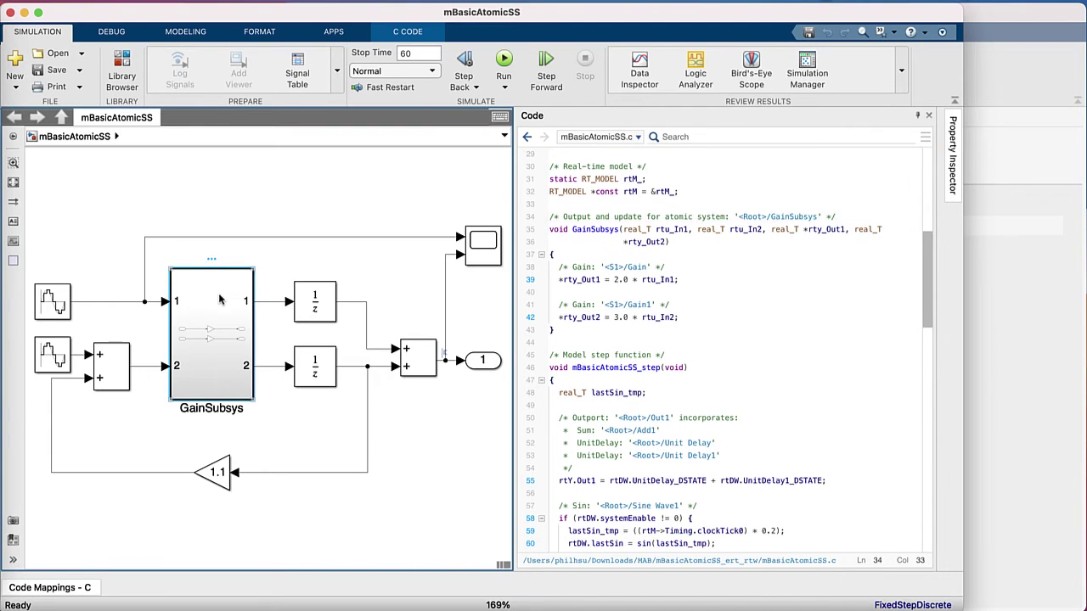
{"action": "left_click", "coordinate": [994, 180]}
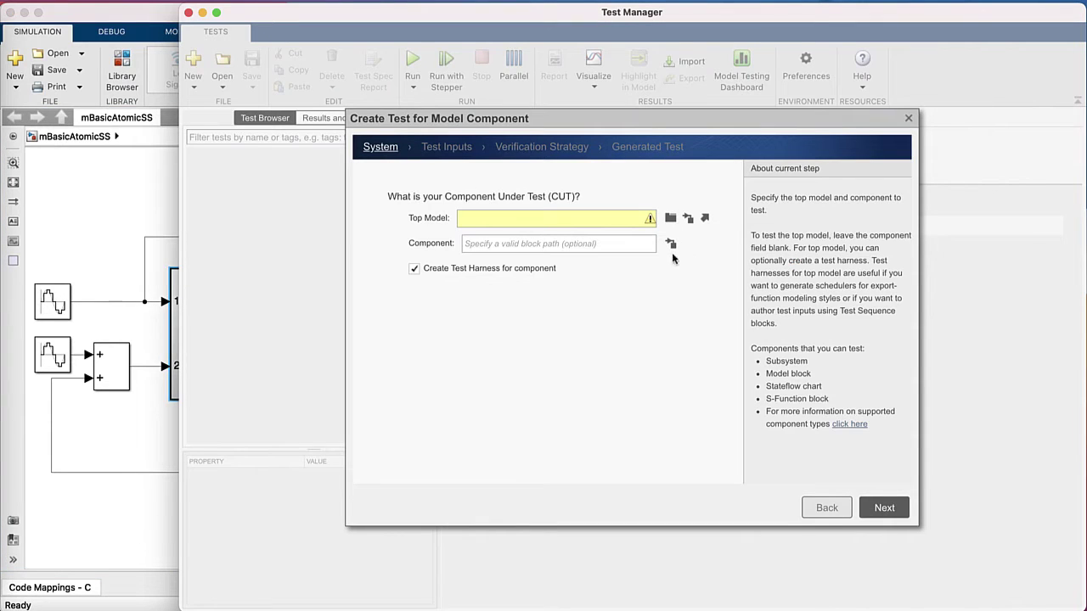
{"action": "left_click", "coordinate": [671, 245]}
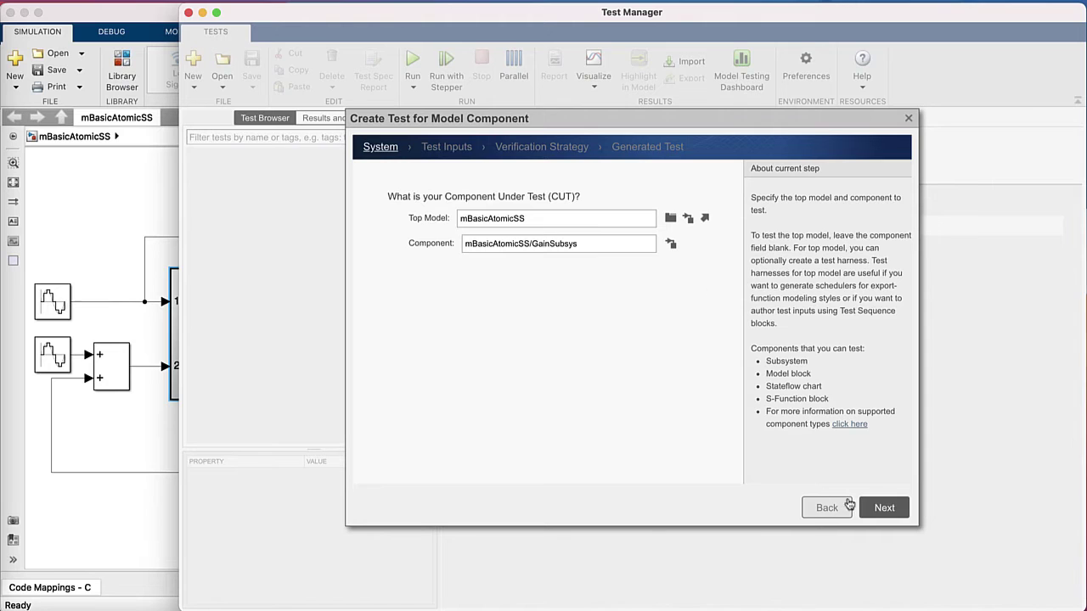
Choose component input recorded from the top model as test input, rather than Design Verifier inputs
{"action": "left_click", "coordinate": [885, 510]}
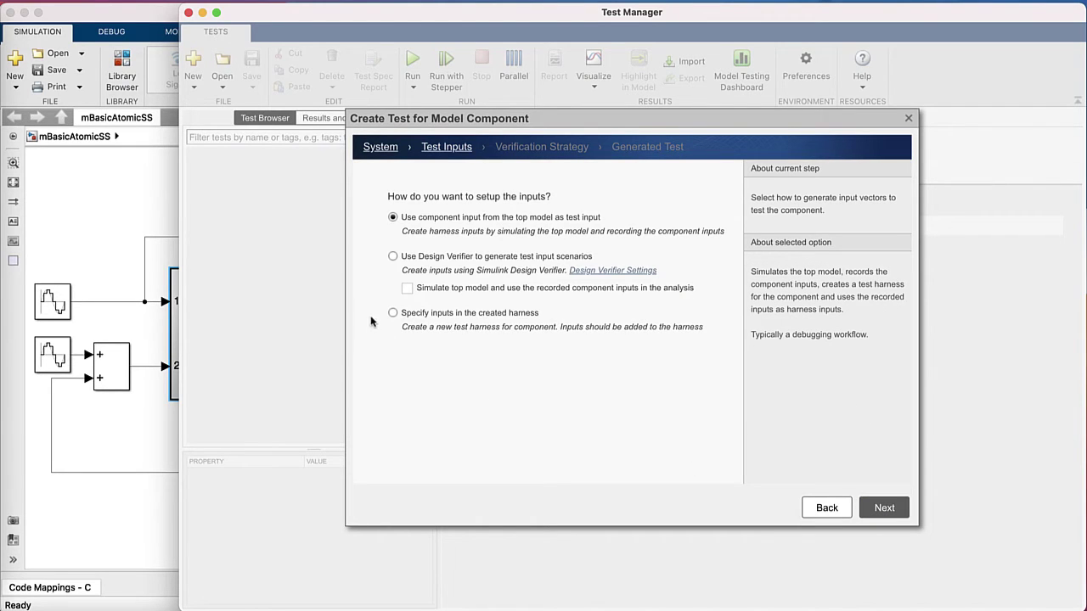
{"action": "left_click", "coordinate": [393, 257]}
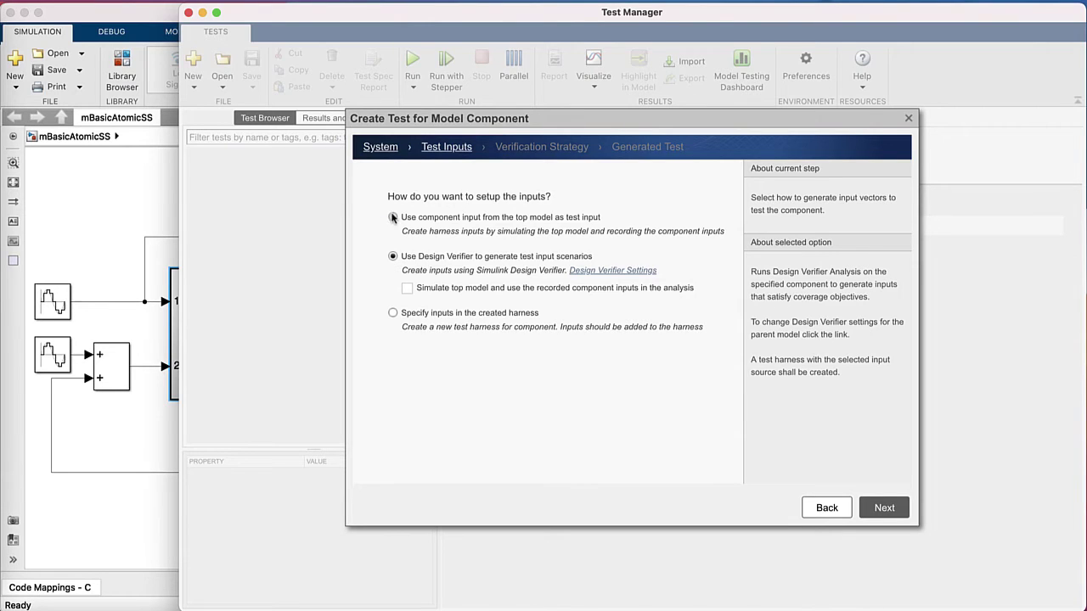
{"action": "left_click", "coordinate": [393, 217]}
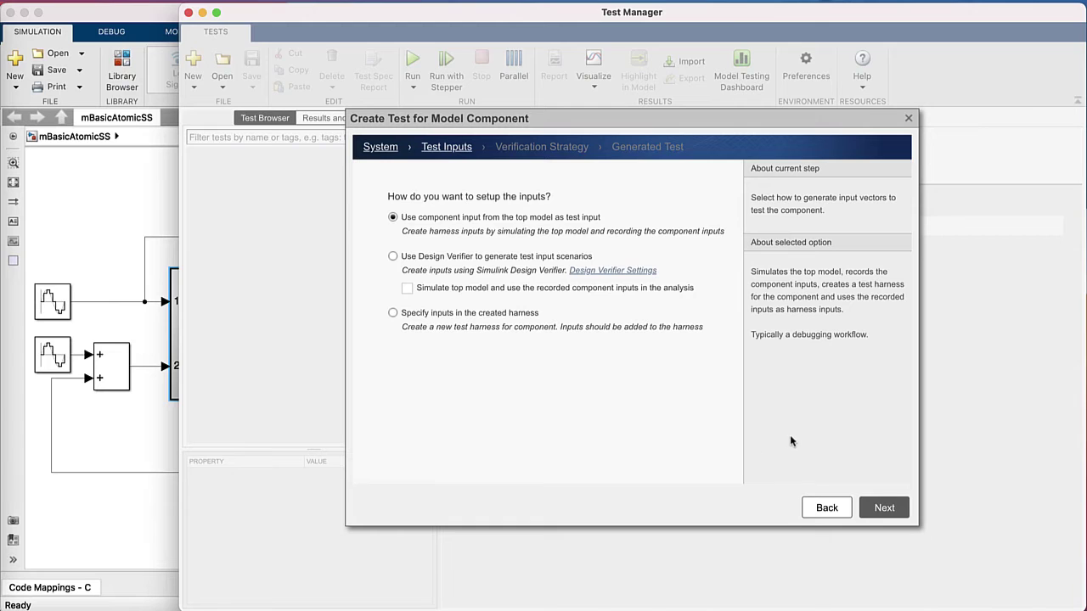
Choose back-to-back testing of Normal versus Software-in-the-Loop (SIL) simulation and continue
{"action": "left_click", "coordinate": [882, 509]}
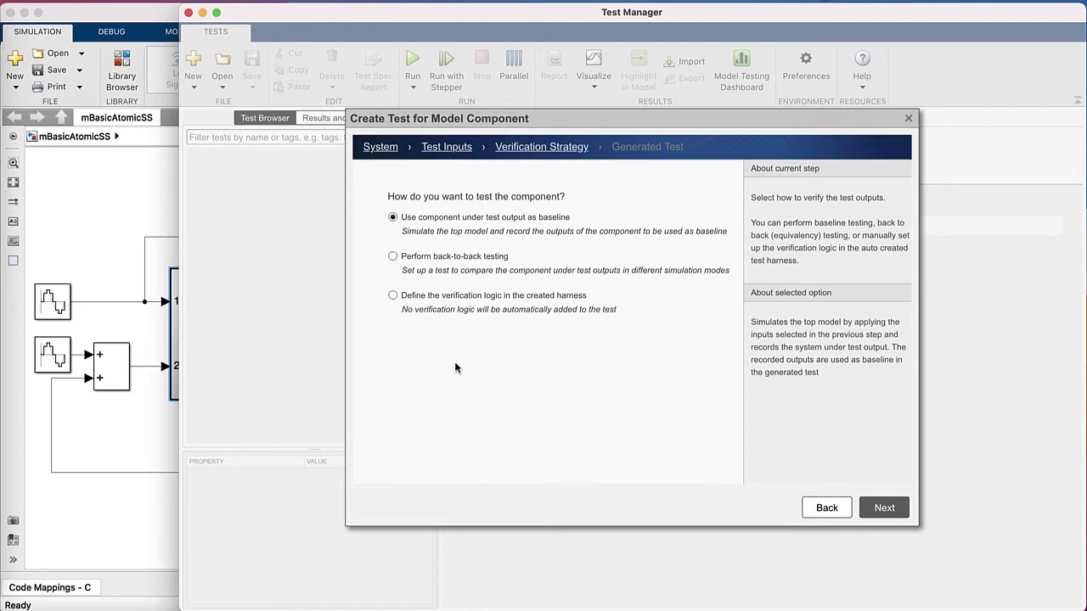
{"action": "left_click", "coordinate": [392, 257]}
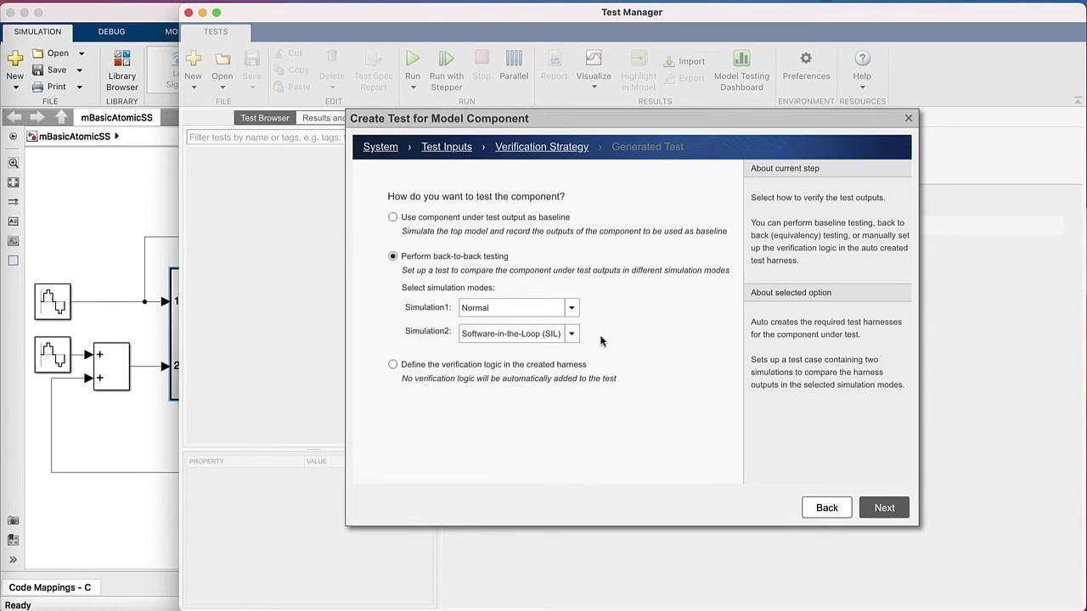
{"action": "left_click", "coordinate": [882, 509]}
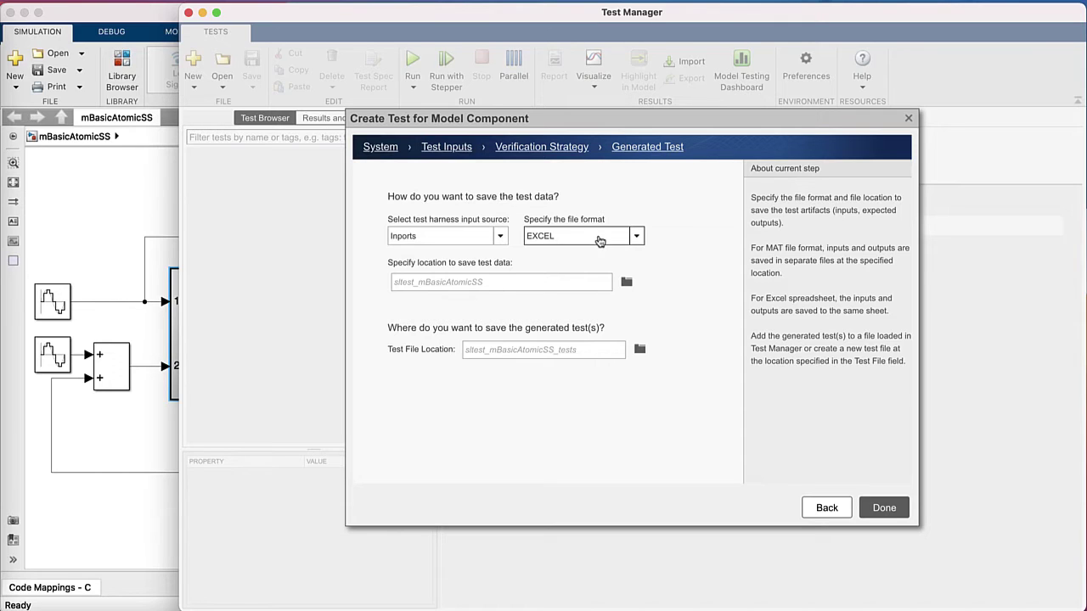
Generate the test file and harness with the default Inports and EXCEL formats
{"action": "left_click", "coordinate": [883, 512]}
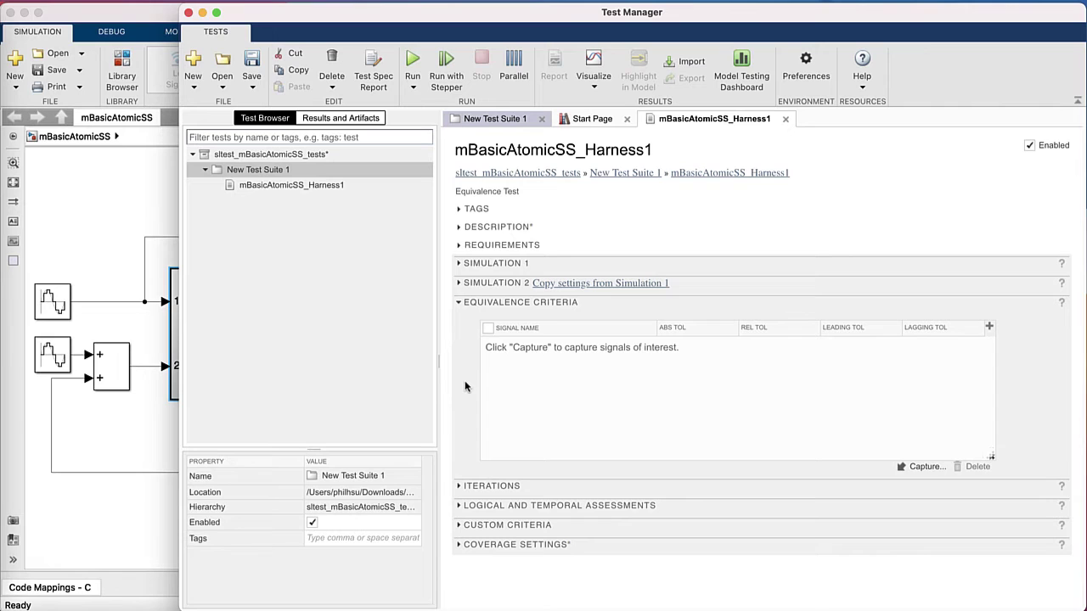
Open Simulation 1's recorded Sheet1 input data in Excel, then collapse its settings sections
{"action": "left_click", "coordinate": [459, 265]}
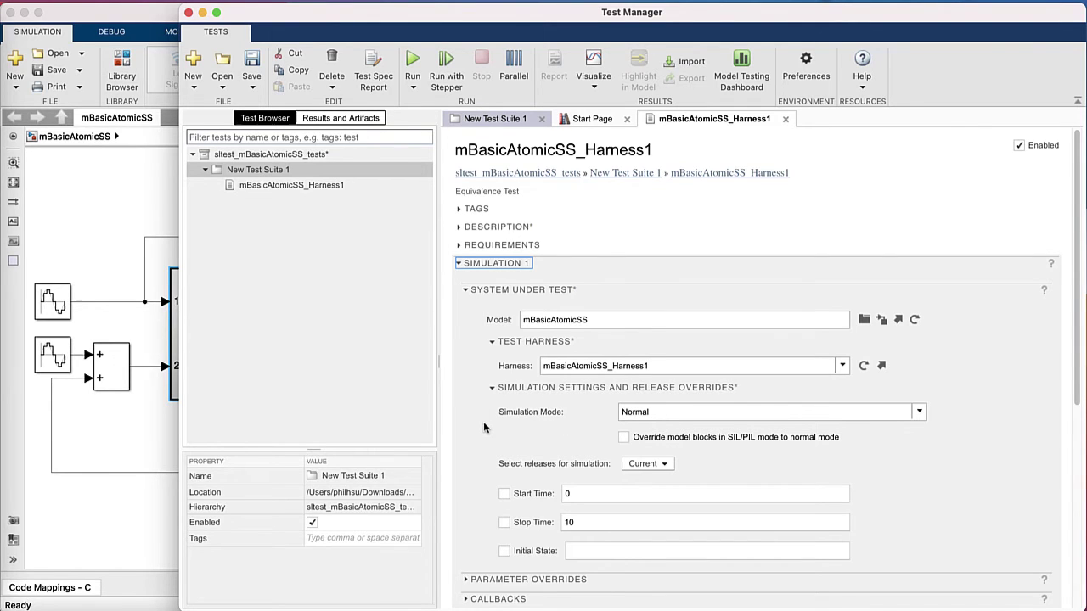
{"action": "scroll", "coordinate": [484, 427], "scroll_direction": "down", "scroll_amount": 2}
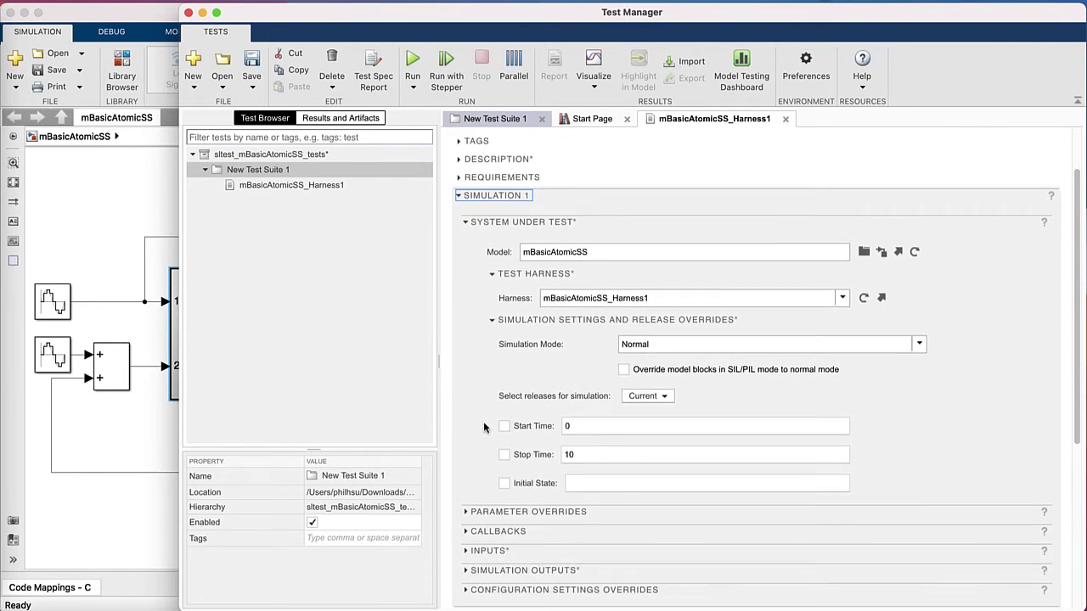
{"action": "left_click", "coordinate": [477, 551]}
{"action": "scroll", "coordinate": [484, 509], "scroll_direction": "down", "scroll_amount": 3}
{"action": "left_click", "coordinate": [843, 491]}
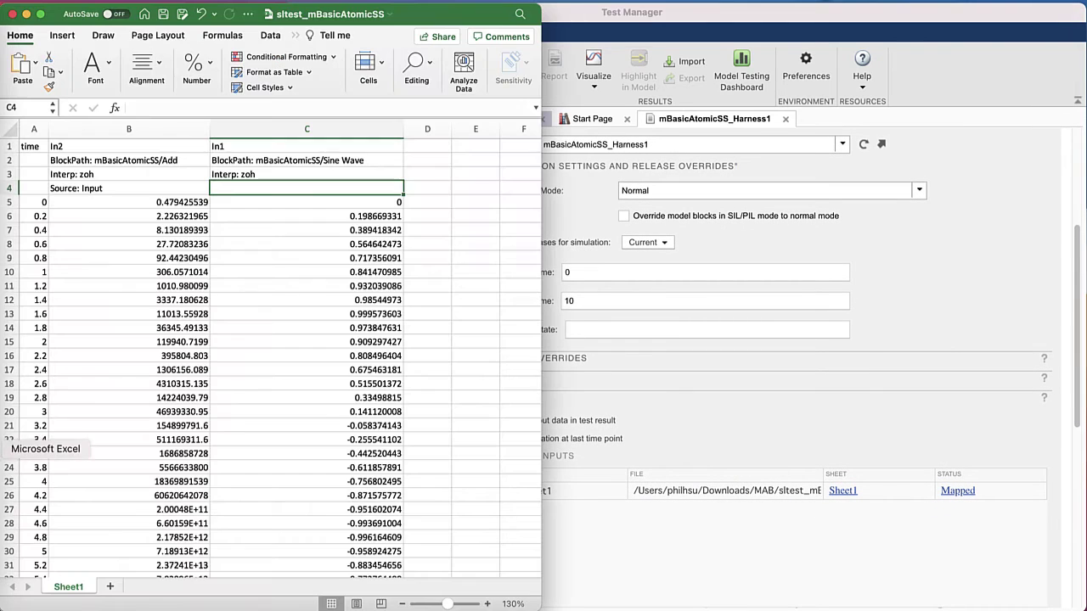
{"action": "left_click", "coordinate": [931, 310]}
{"action": "left_click", "coordinate": [472, 395]}
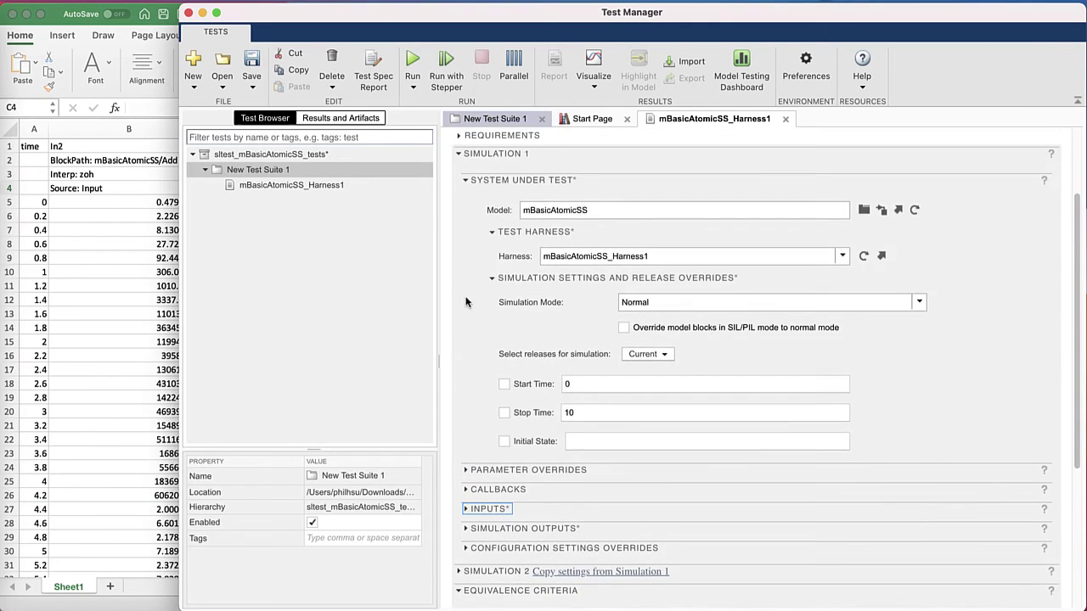
{"action": "left_click", "coordinate": [472, 154]}
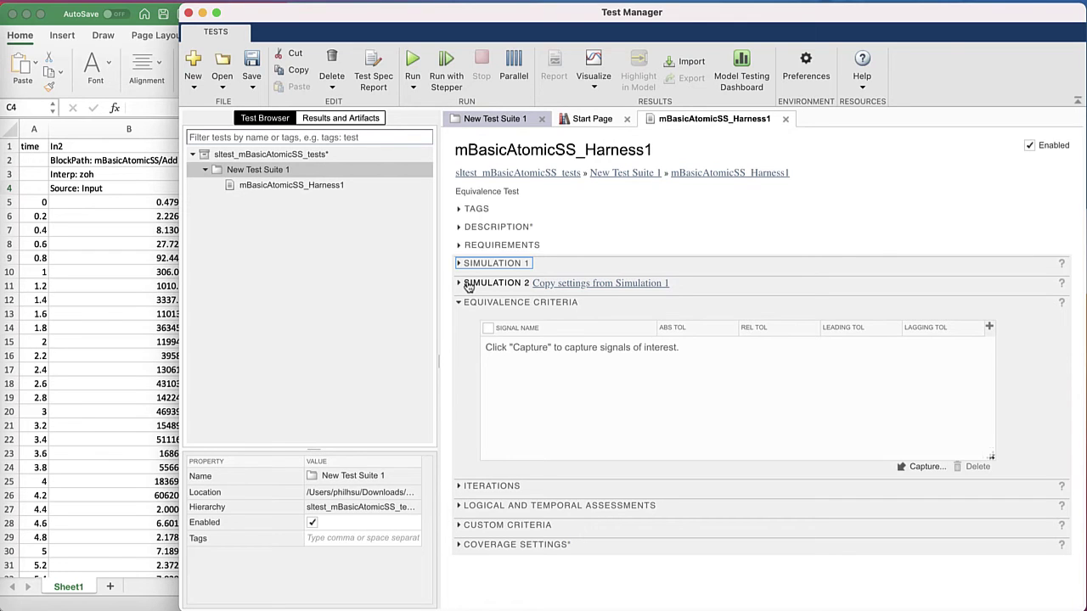
{"action": "left_click", "coordinate": [468, 285]}
{"action": "left_click", "coordinate": [468, 285]}
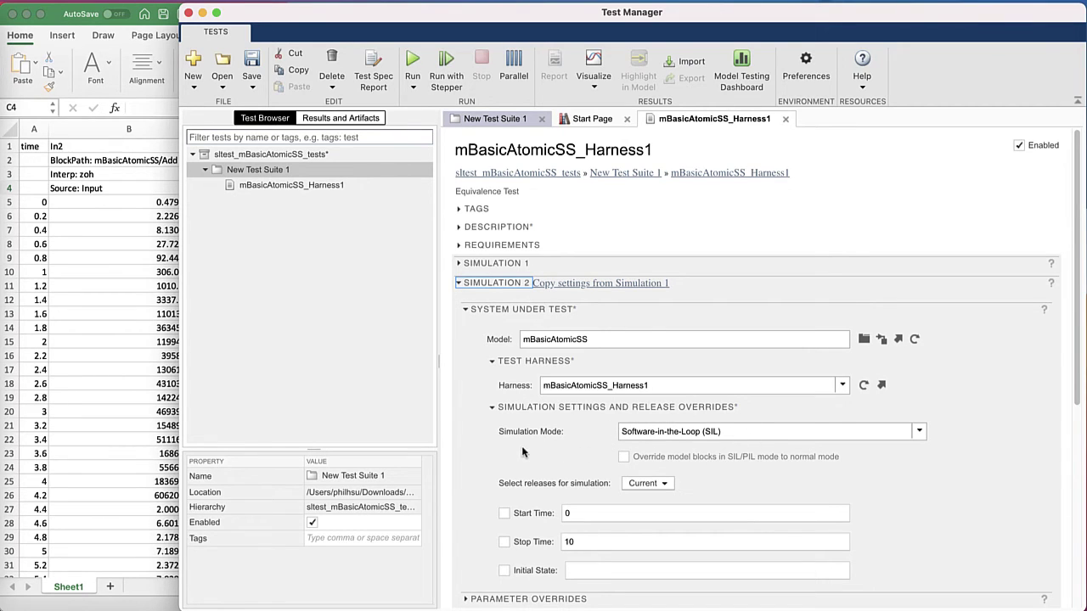
{"action": "left_click", "coordinate": [463, 283]}
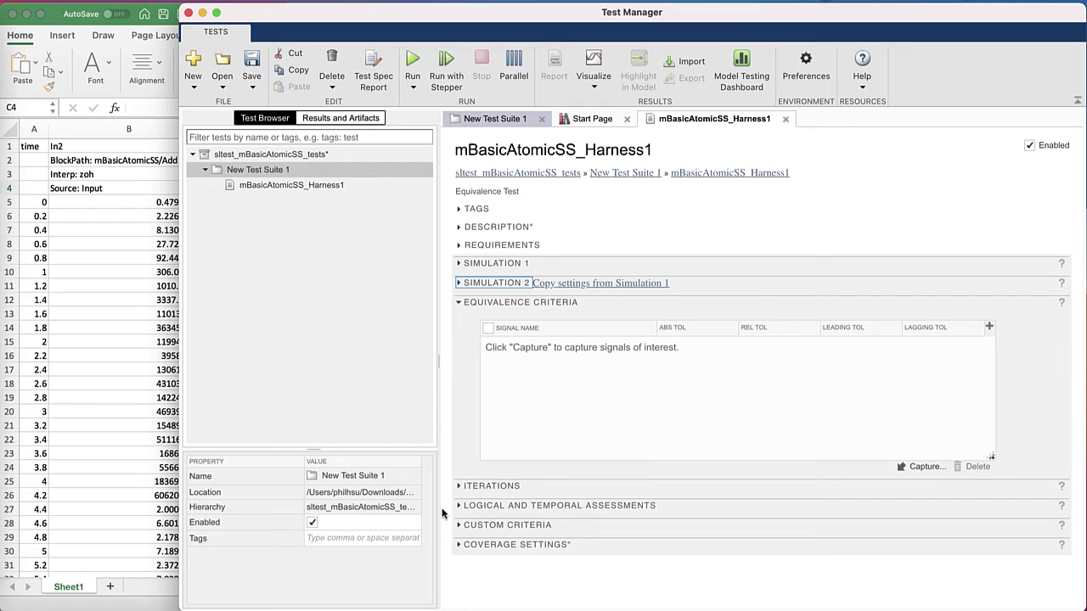
Enable Condition and MCDC coverage on sltest_mBasicAtomicSS_tests and run the test file
{"action": "left_click", "coordinate": [382, 154]}
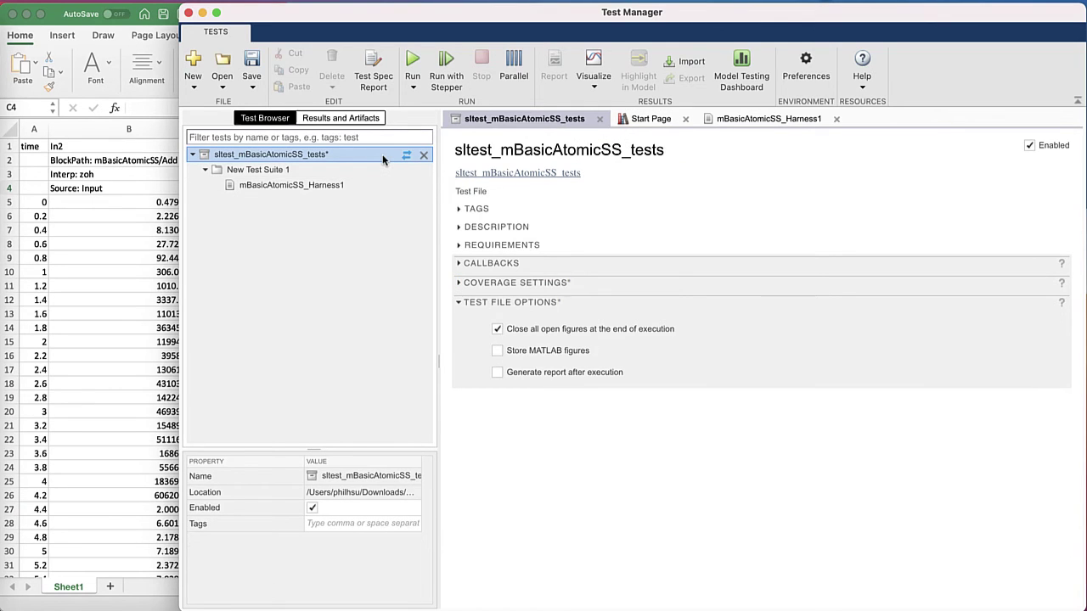
{"action": "left_click", "coordinate": [459, 283]}
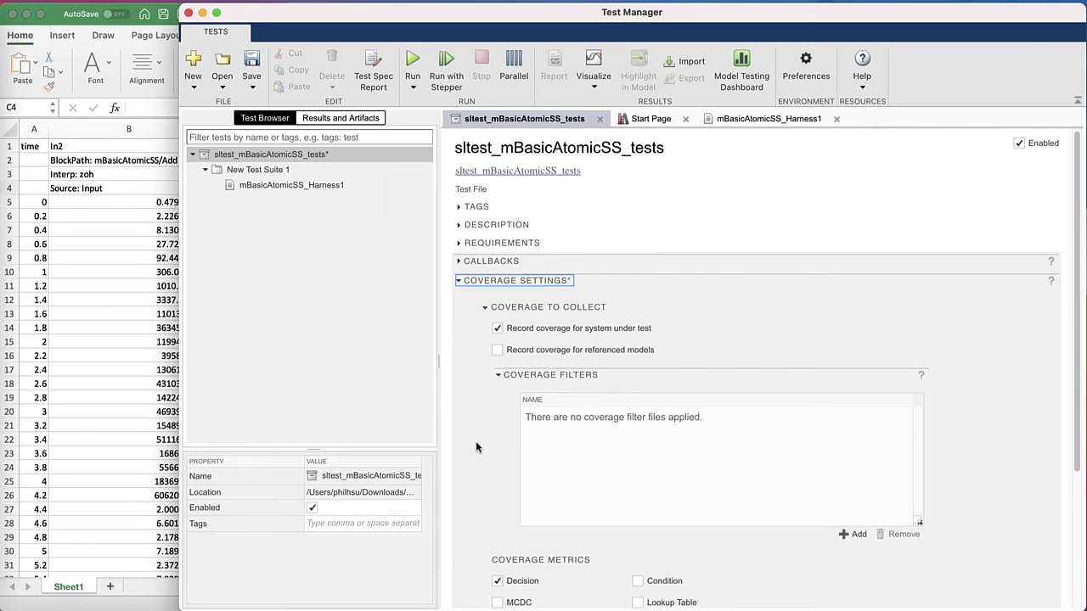
{"action": "scroll", "coordinate": [476, 441], "scroll_direction": "down", "scroll_amount": 2}
{"action": "left_click", "coordinate": [638, 509]}
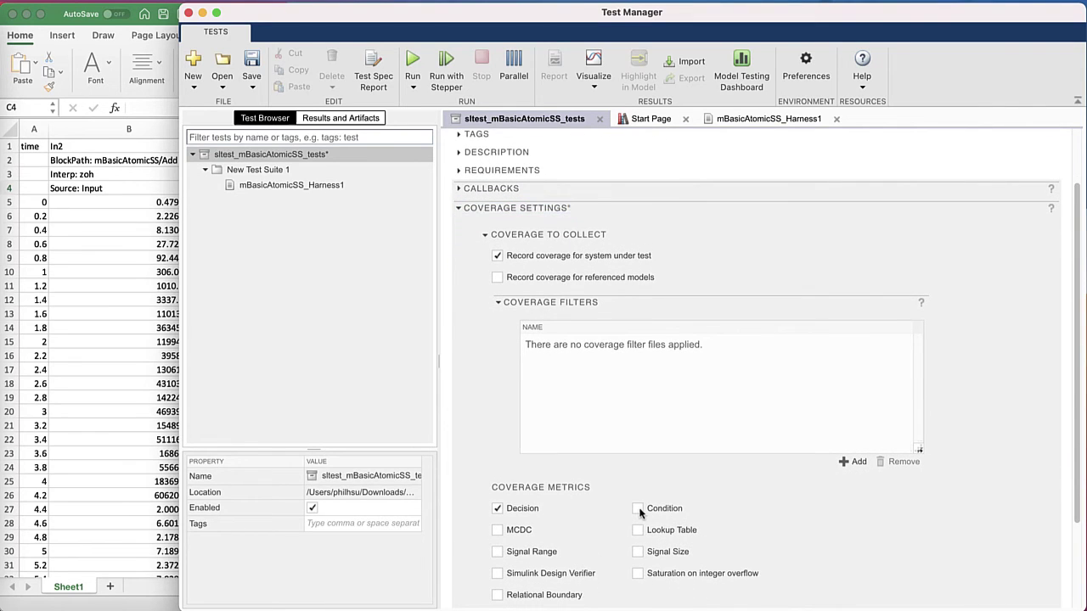
{"action": "left_click", "coordinate": [498, 530]}
{"action": "left_click", "coordinate": [413, 61]}
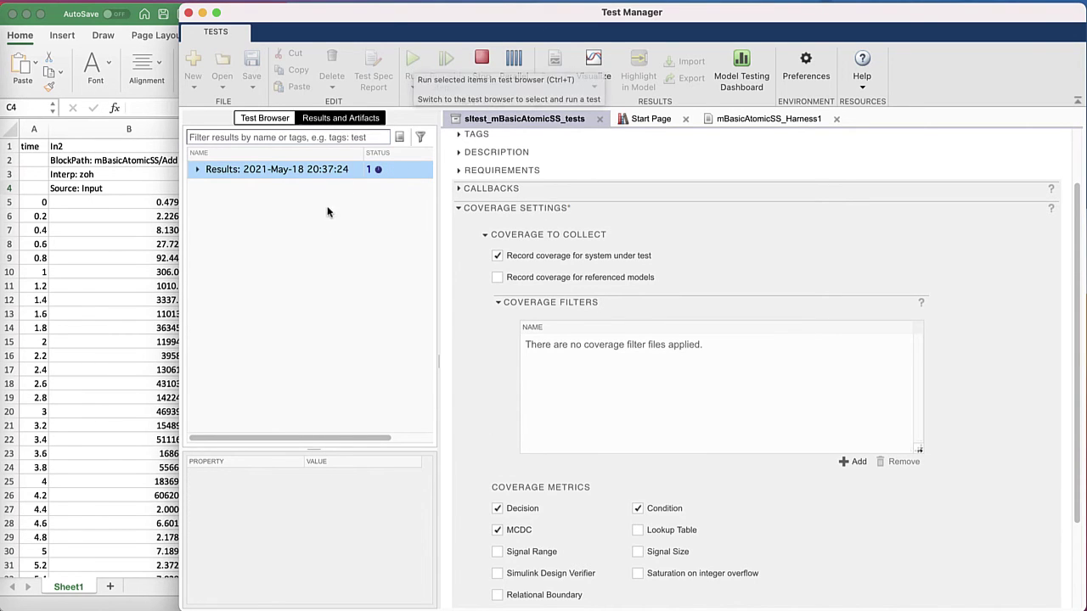
Expand the whole results tree and plot the Out1:1 equivalence comparison
{"action": "right_click", "coordinate": [319, 173]}
{"action": "left_click", "coordinate": [342, 253]}
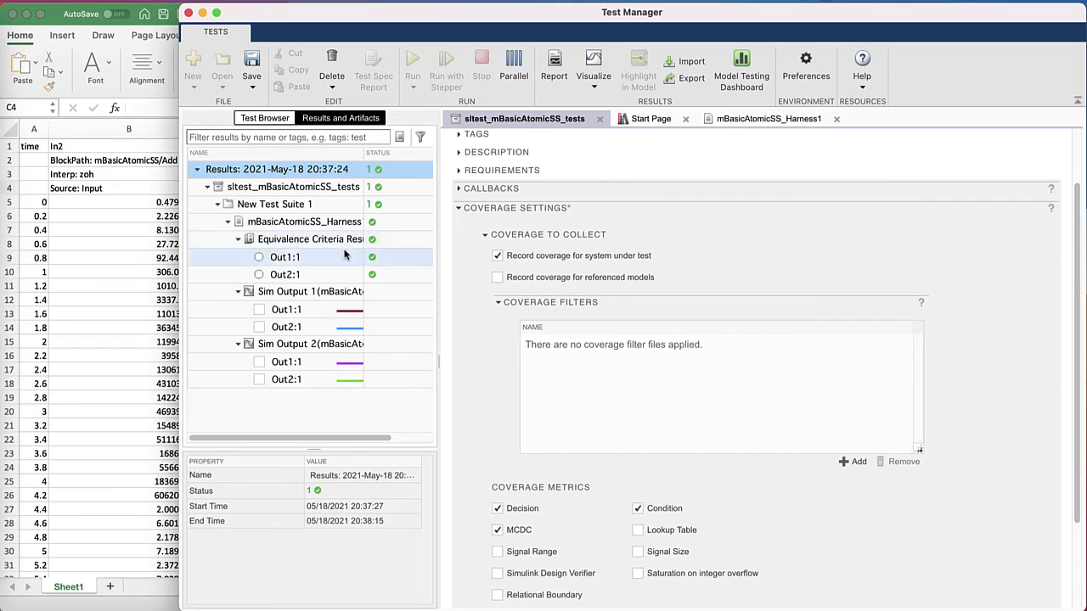
{"action": "left_click", "coordinate": [307, 260]}
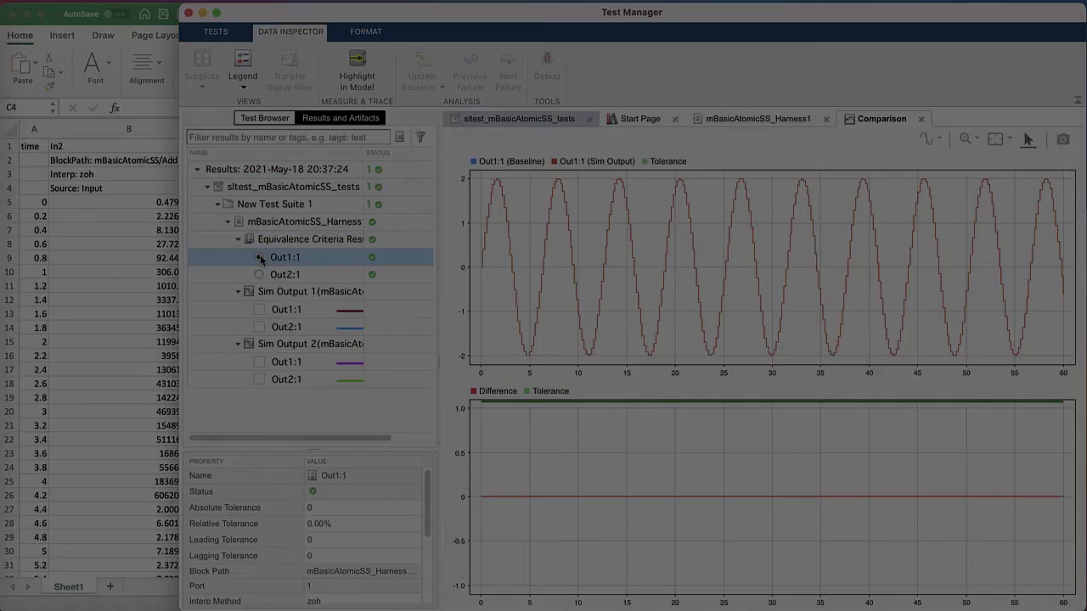